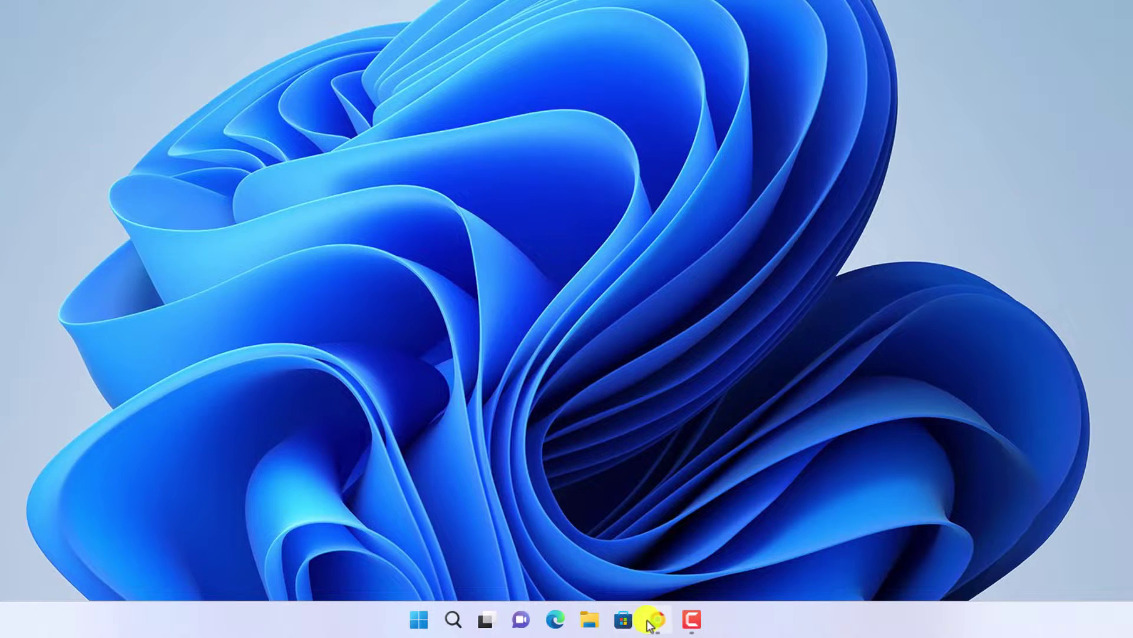
Step: Launch Chrome and search Google for 'Visual Studio Code'
left_click(657, 618)
left_click(473, 180)
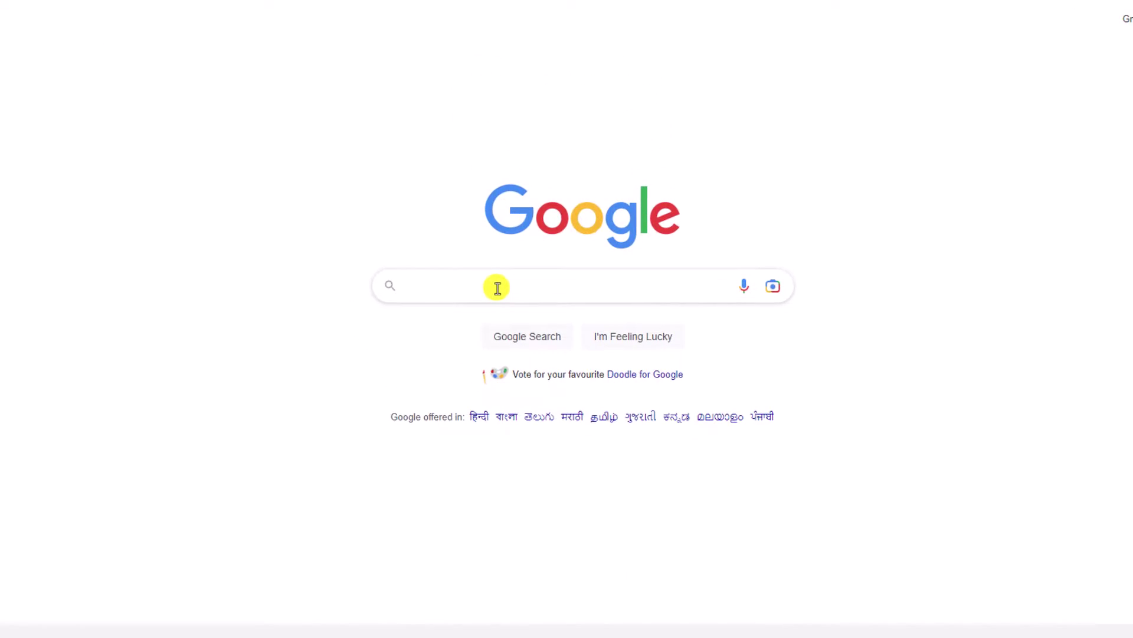
type("Visual Studio Code")
key("Return")
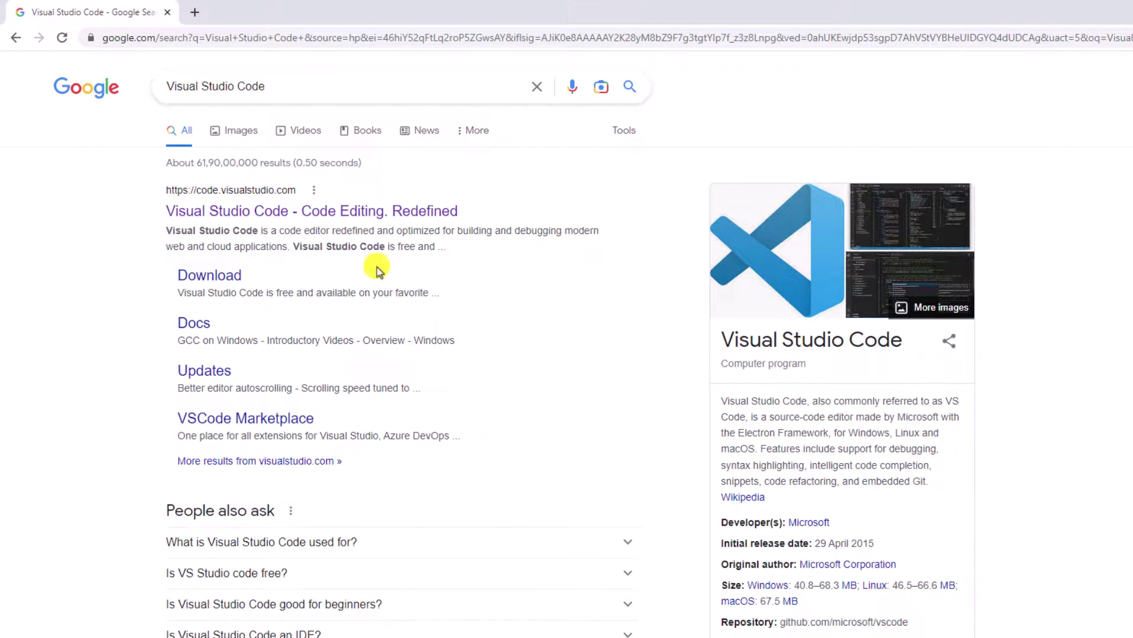
Step: Download the Windows x64 Stable installer from code.visualstudio.com
left_click(316, 208)
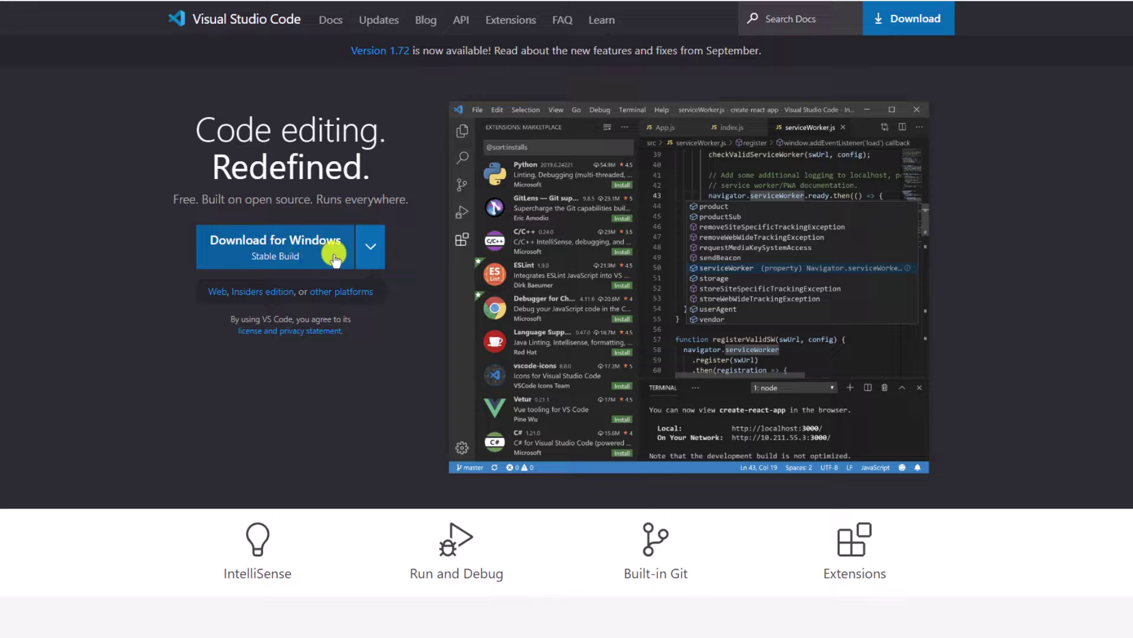
left_click(370, 251)
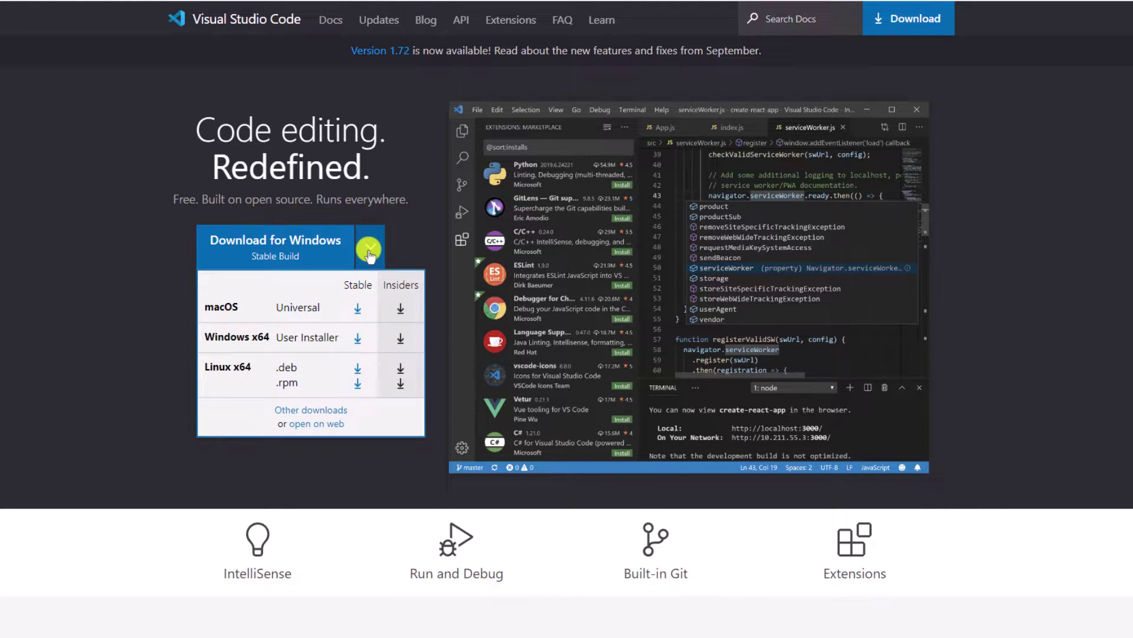
left_click(357, 338)
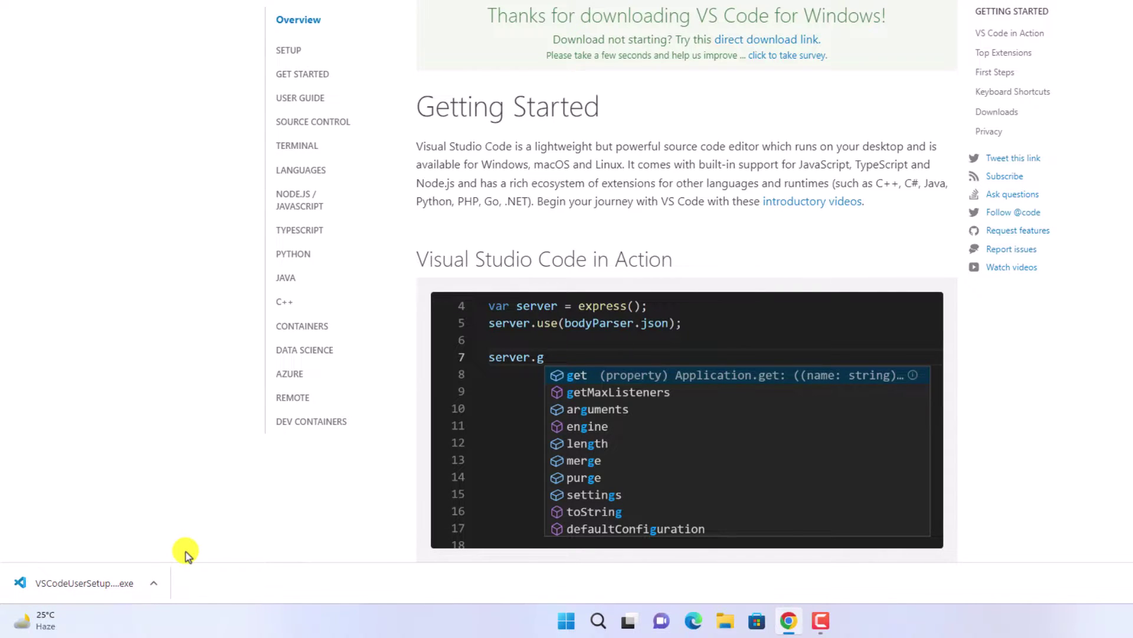
Step: Run the downloaded VSCodeUserSetup installer and accept its license agreement
left_click(152, 583)
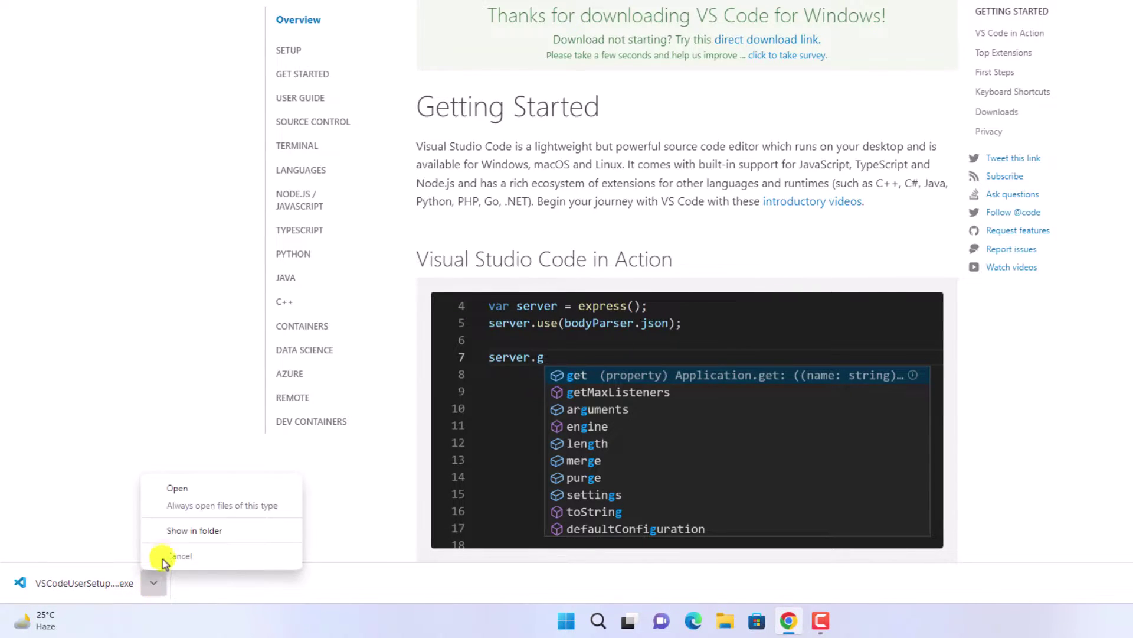
left_click(178, 489)
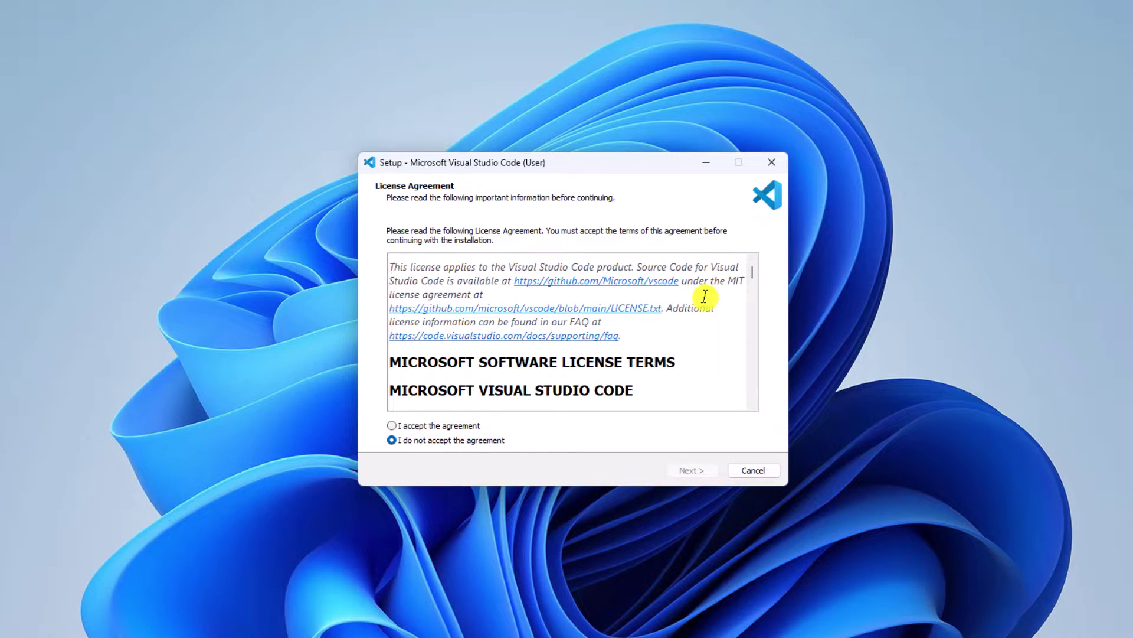
scroll(703, 304, "down", 10)
scroll(708, 309, "down", 8)
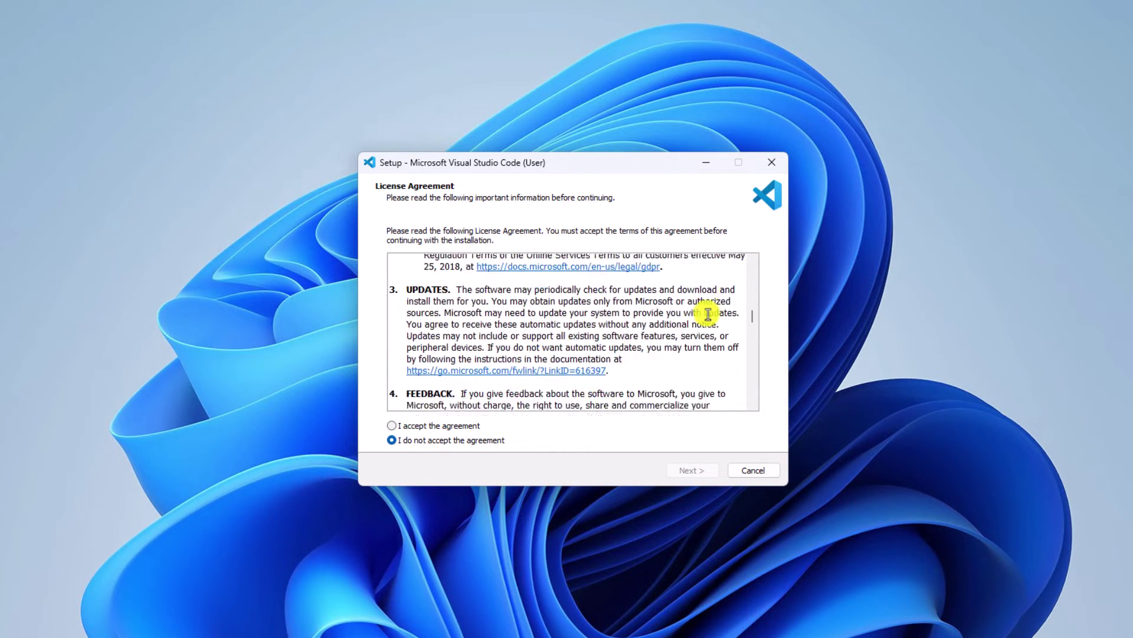
left_click(430, 426)
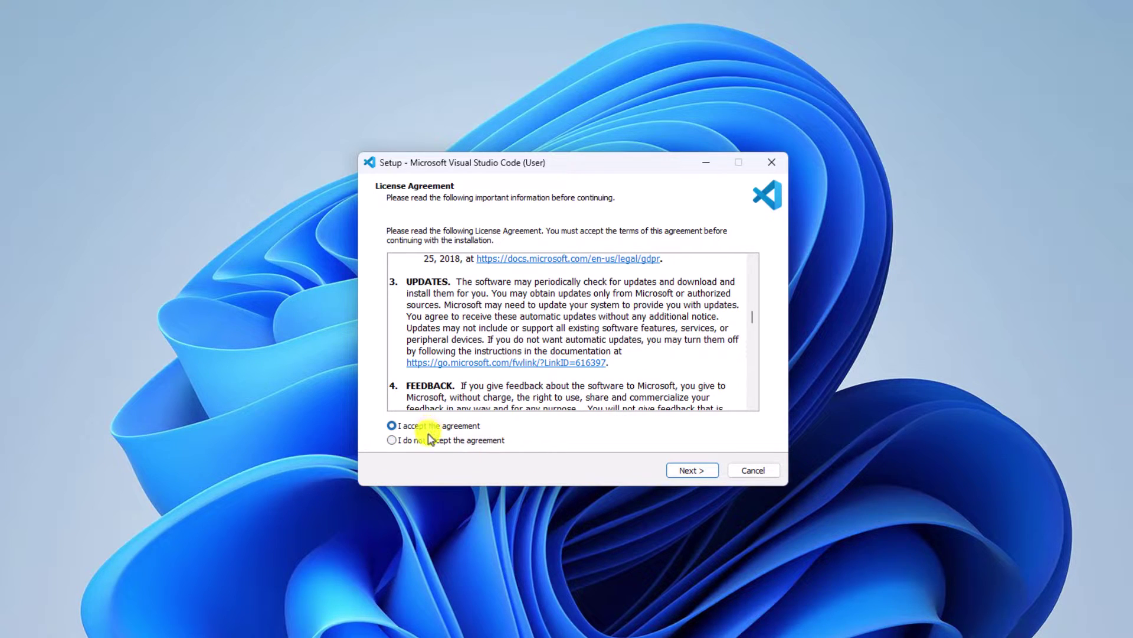
left_click(686, 472)
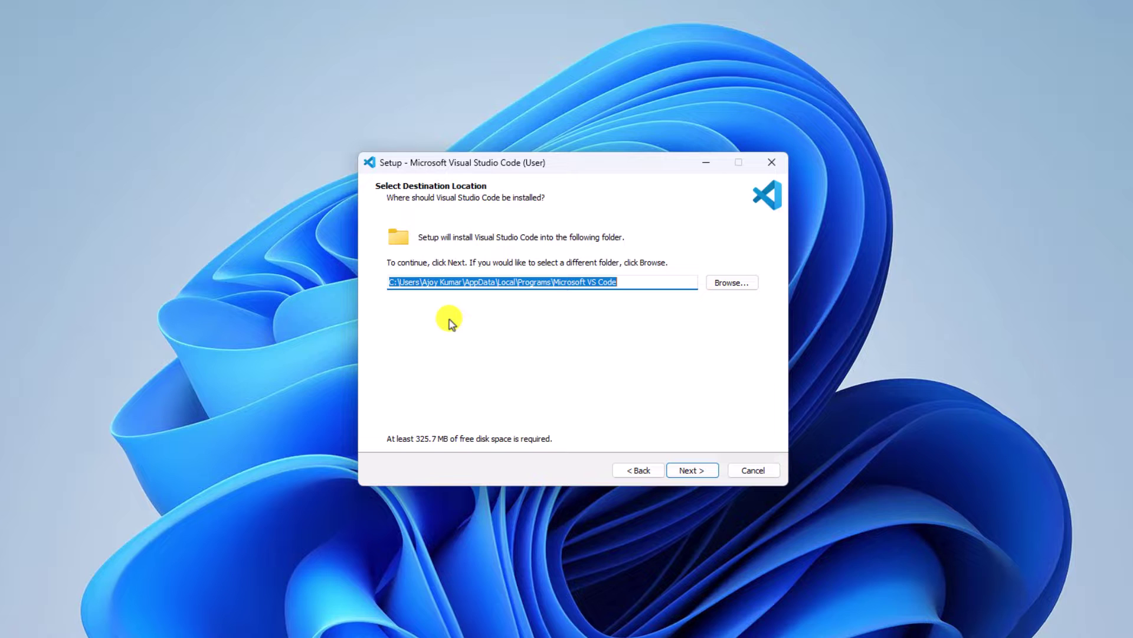
Step: Keep the default install folder and the 'Visual Studio Code' Start Menu folder
left_click(729, 283)
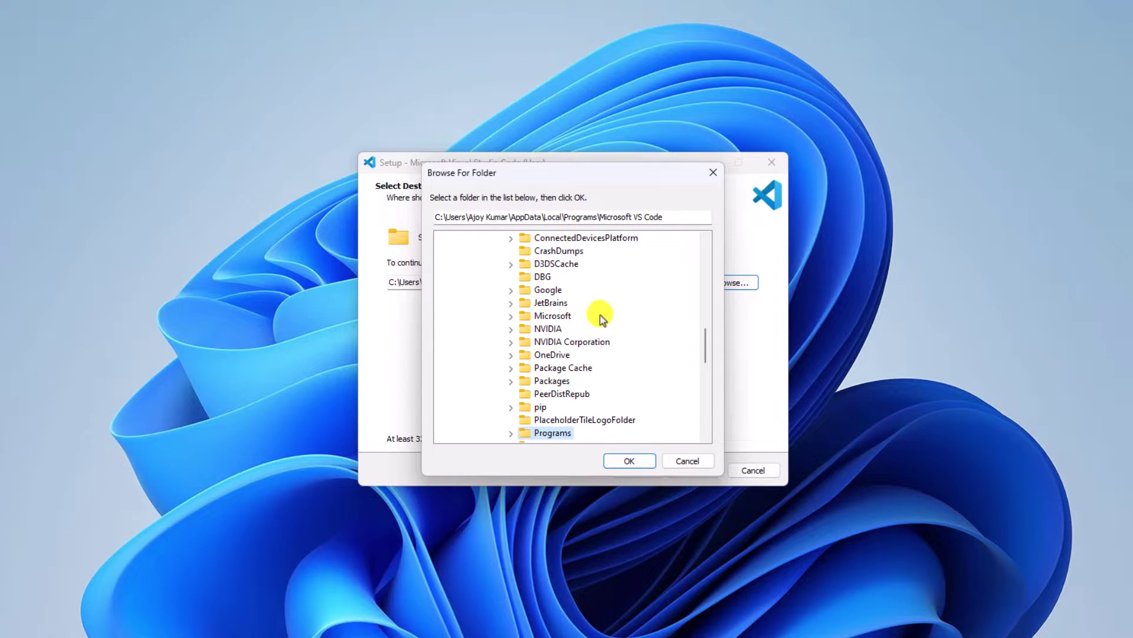
left_click(690, 461)
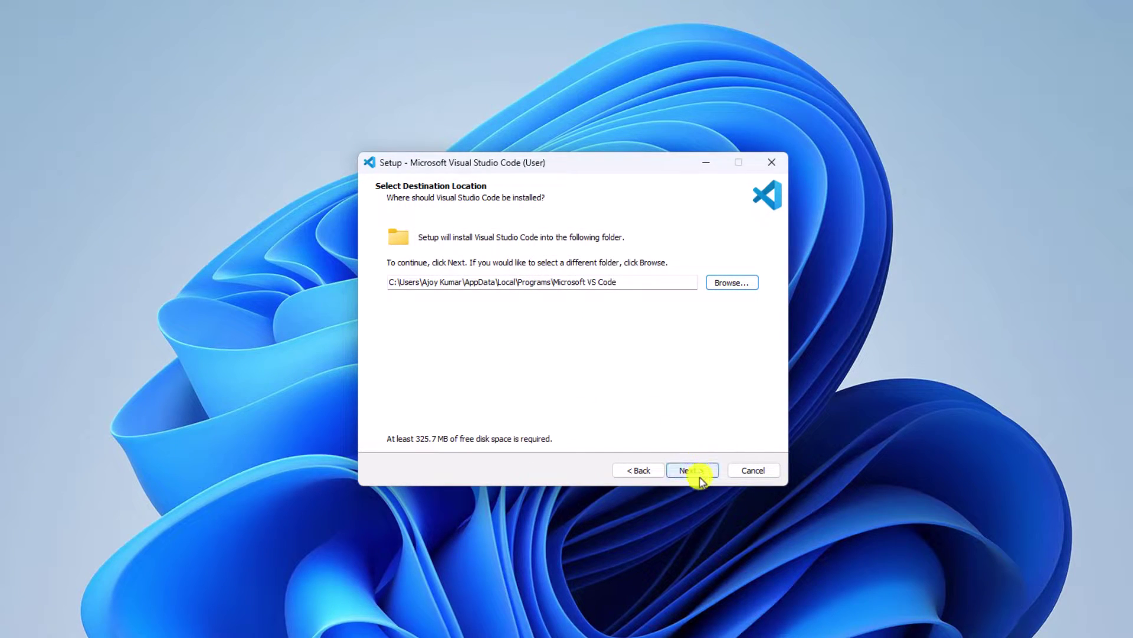
left_click(695, 468)
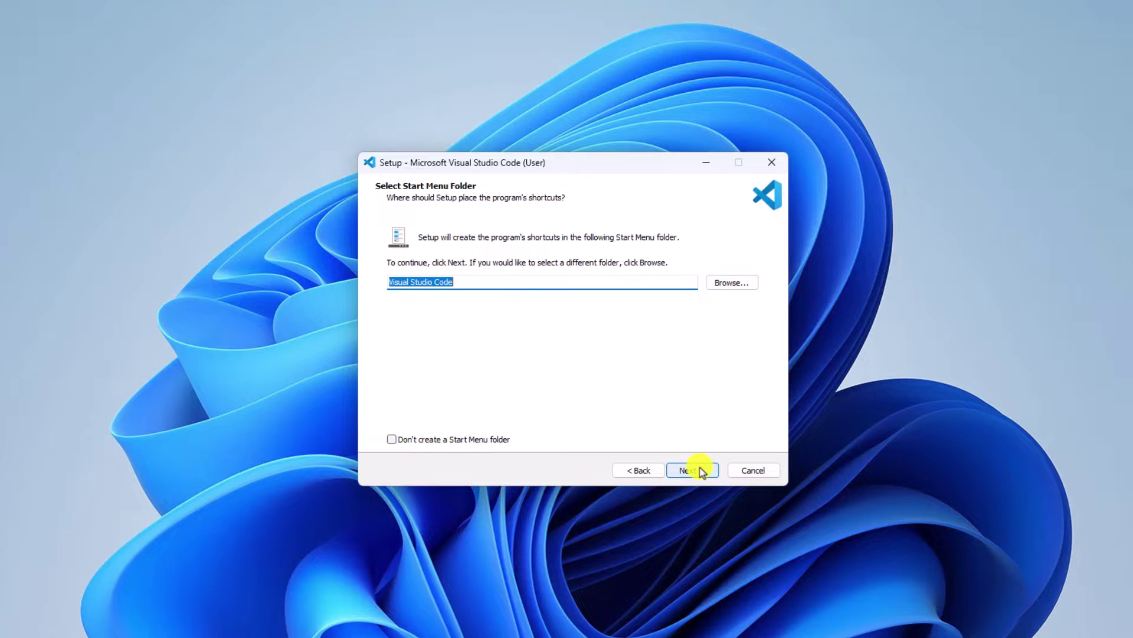
left_click(514, 288)
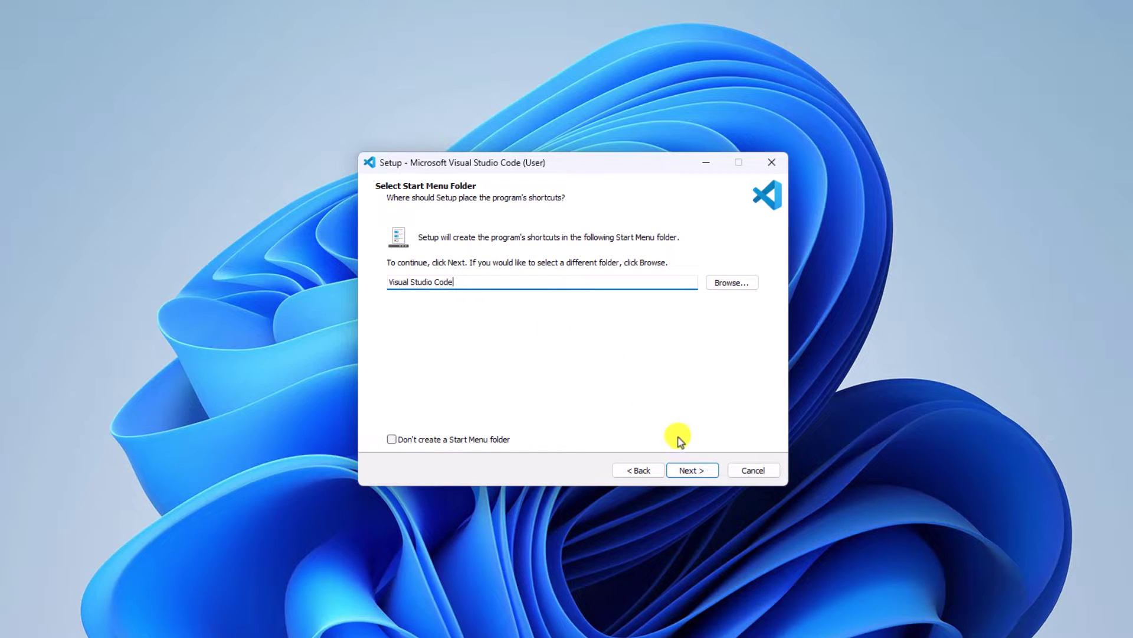
left_click(688, 472)
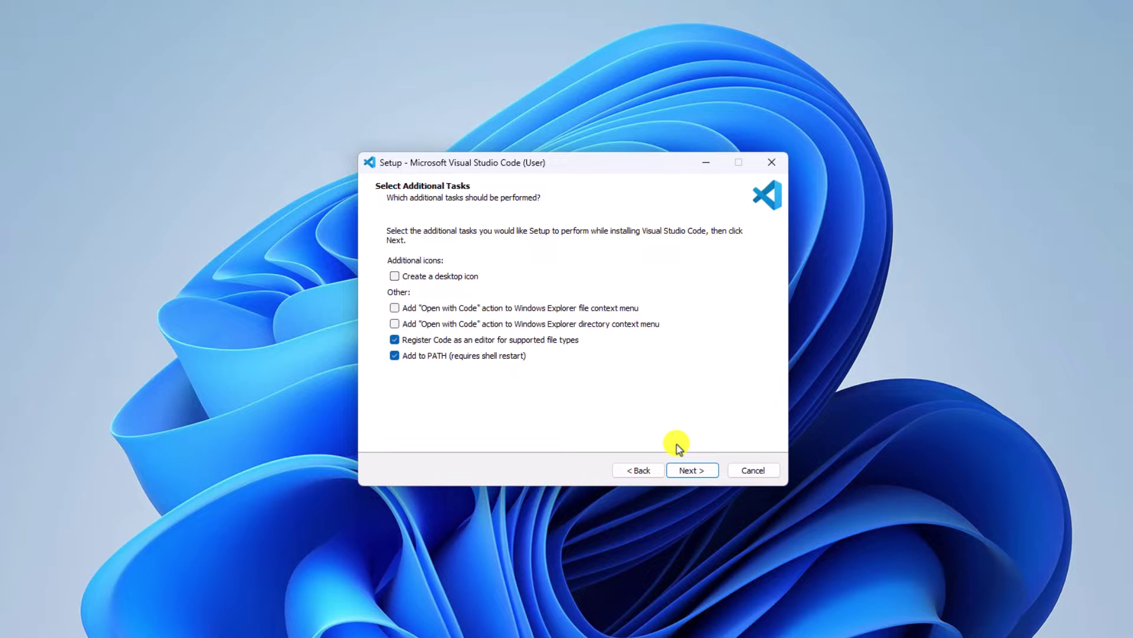
Step: Install VS Code with a desktop shortcut, without launching it after setup
left_click(395, 277)
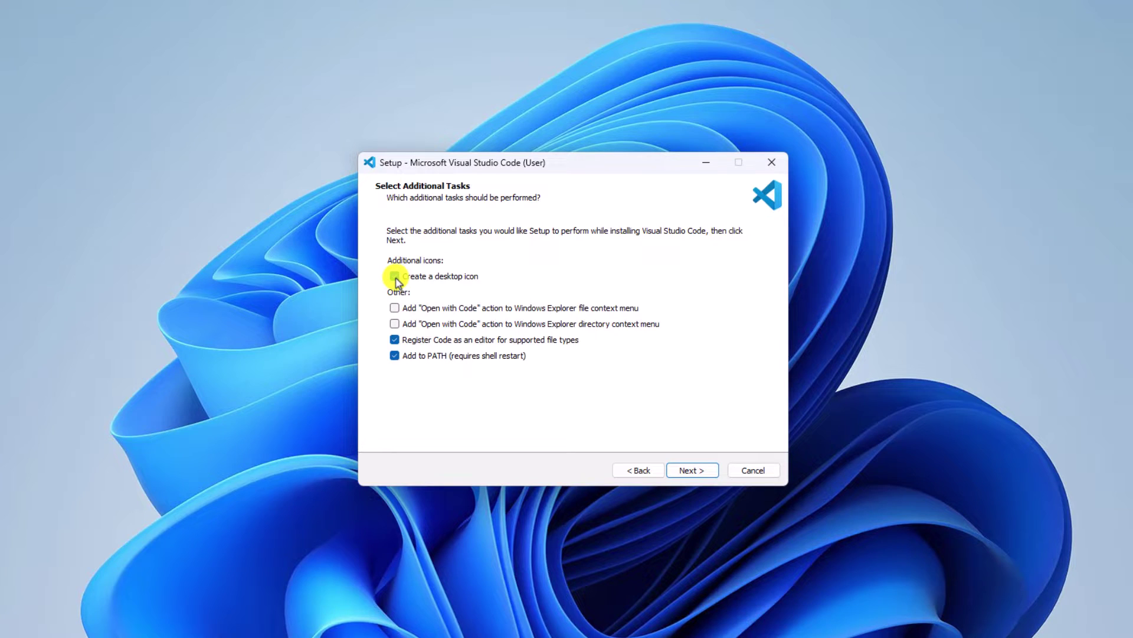
left_click(680, 471)
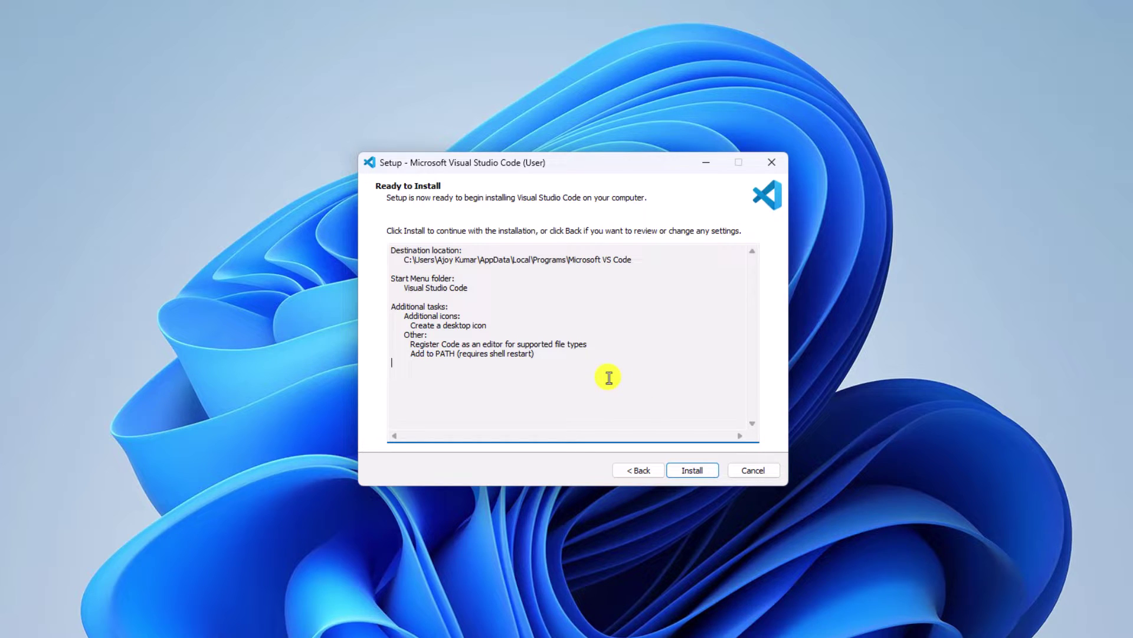
left_click(692, 471)
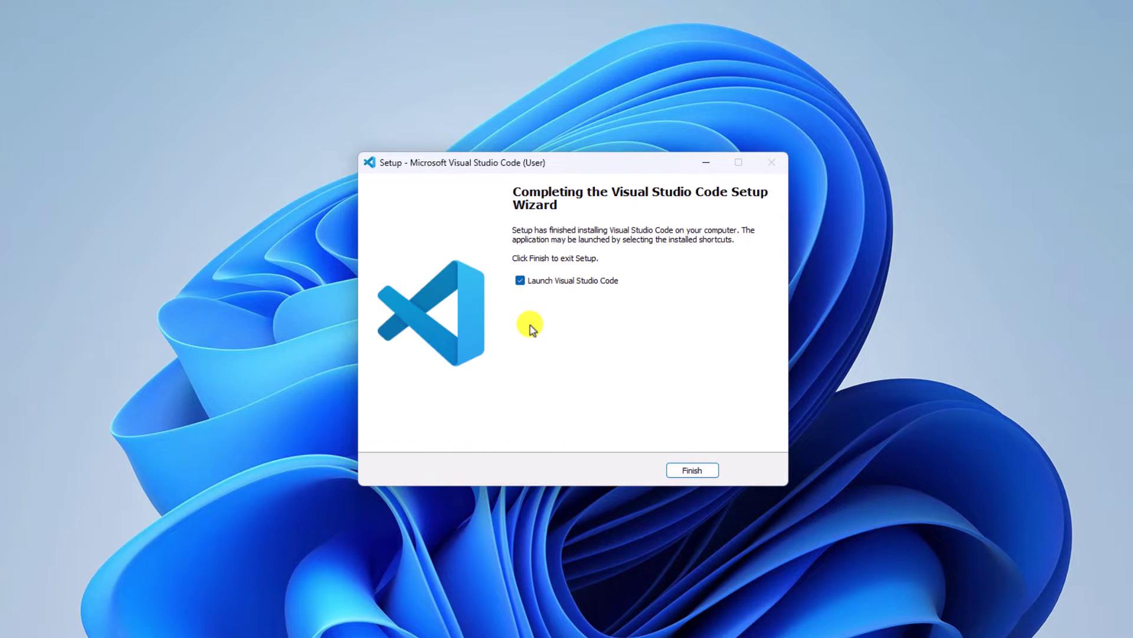
left_click(520, 280)
left_click(692, 470)
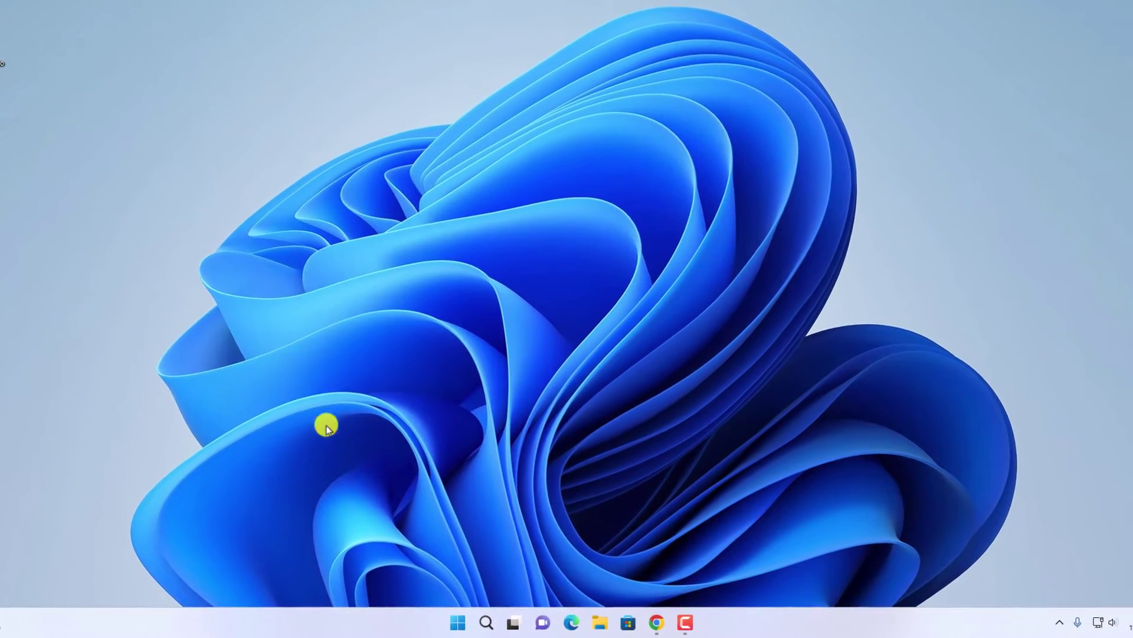
Step: Search Windows for 'vis' and launch Visual Studio Code from the results
left_click(485, 622)
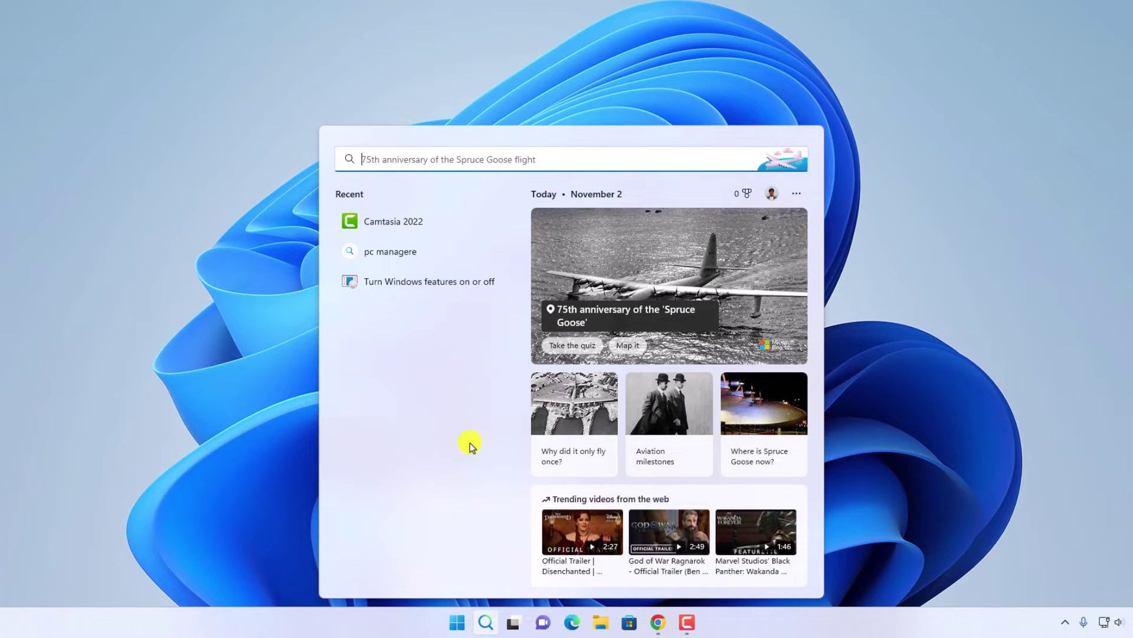
type("vis")
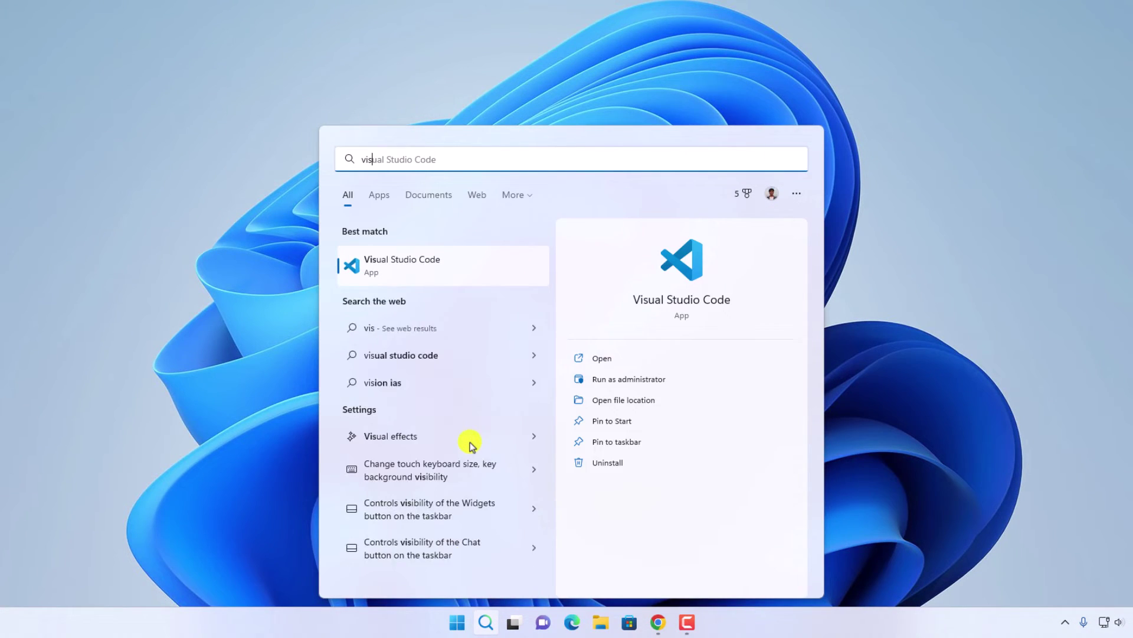
left_click(664, 363)
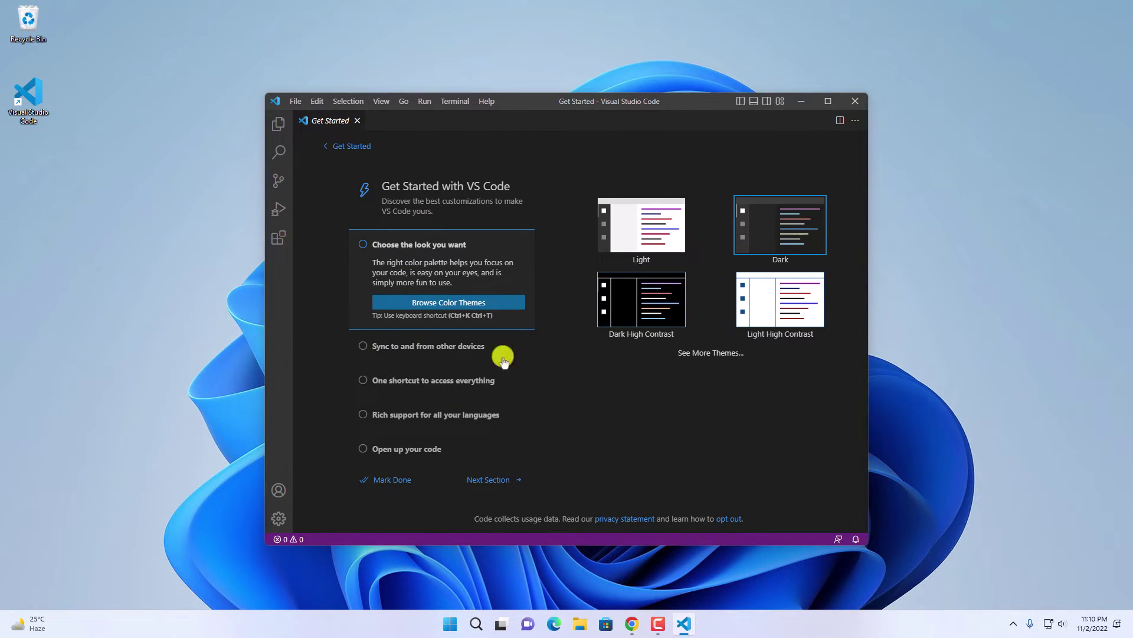
Step: Maximize the VS Code window, mark the walkthrough done, and start a new file
left_click(827, 101)
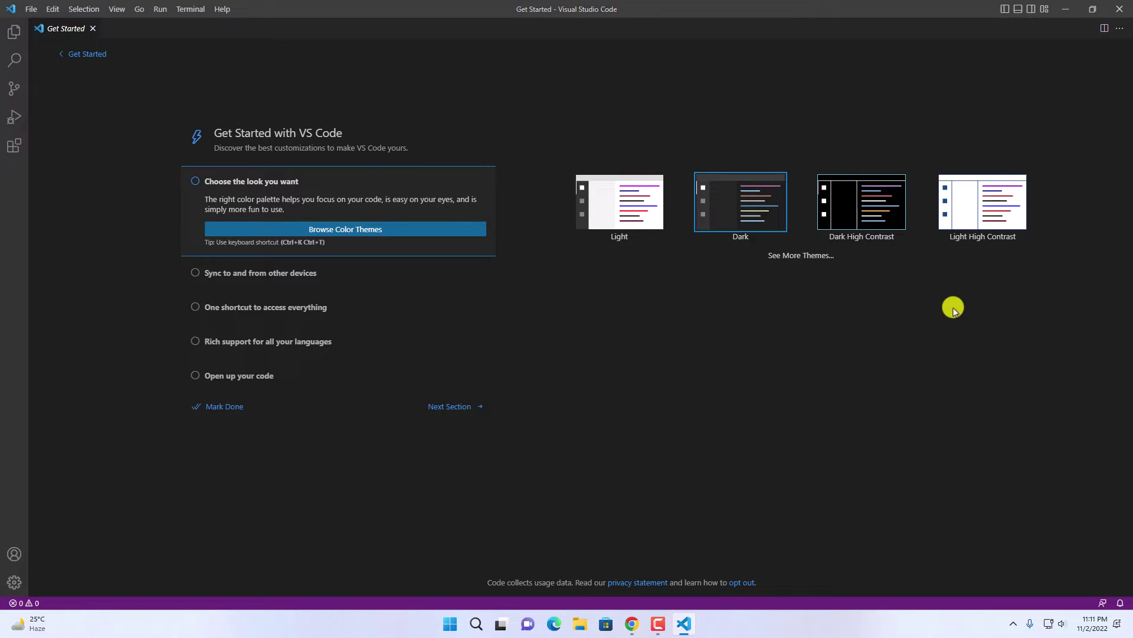
left_click(446, 407)
left_click(230, 338)
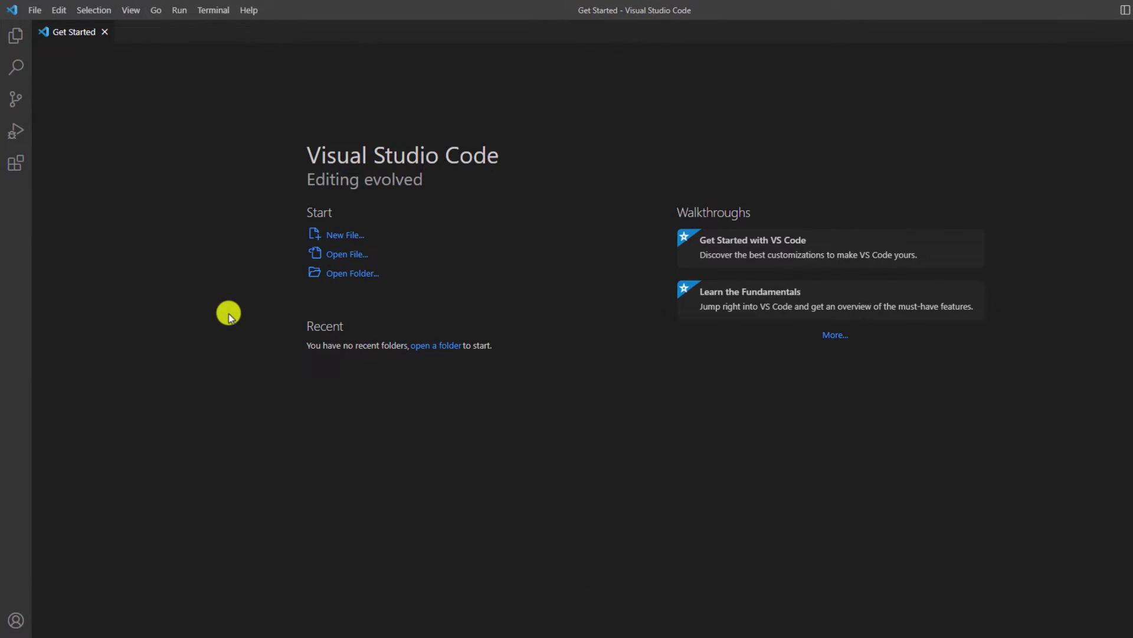
left_click(343, 235)
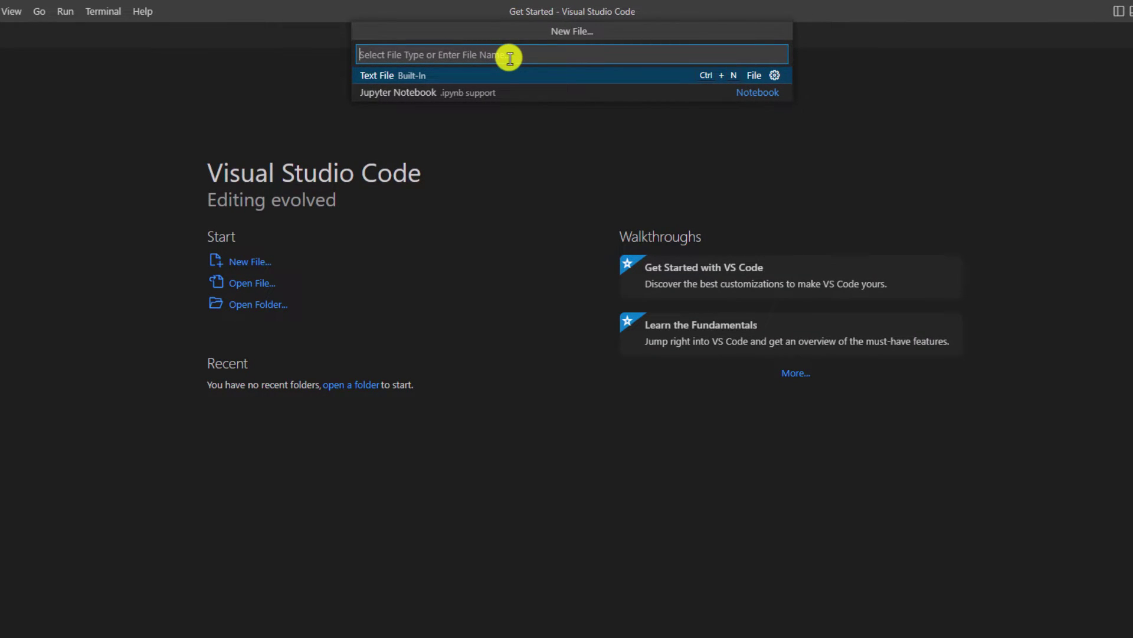
Step: Create a Text File and type the line 'Welcome to thecoderworld youtube channel'
left_click(455, 76)
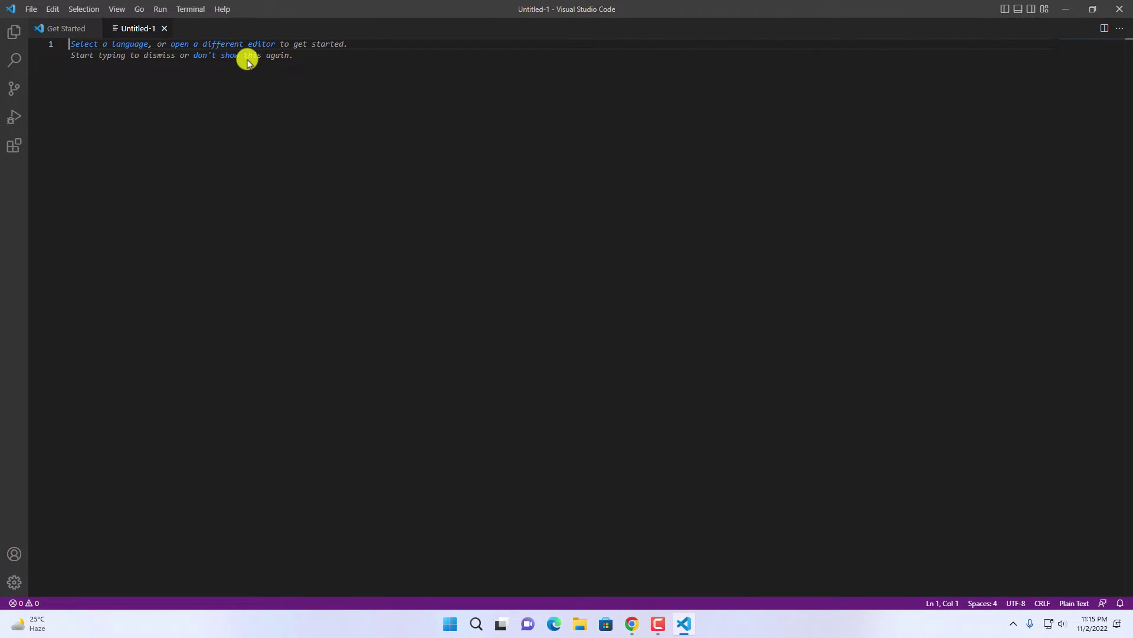
type("We")
key("BackSpace")
type("elcome to thecoderworld")
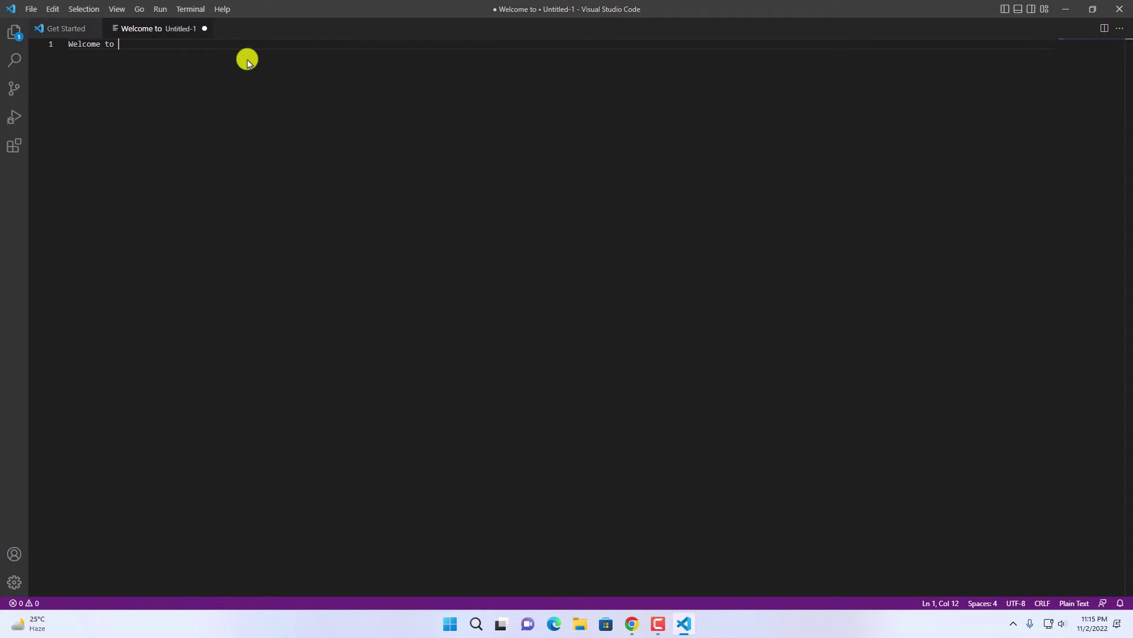
key("BackSpace")
type("code")
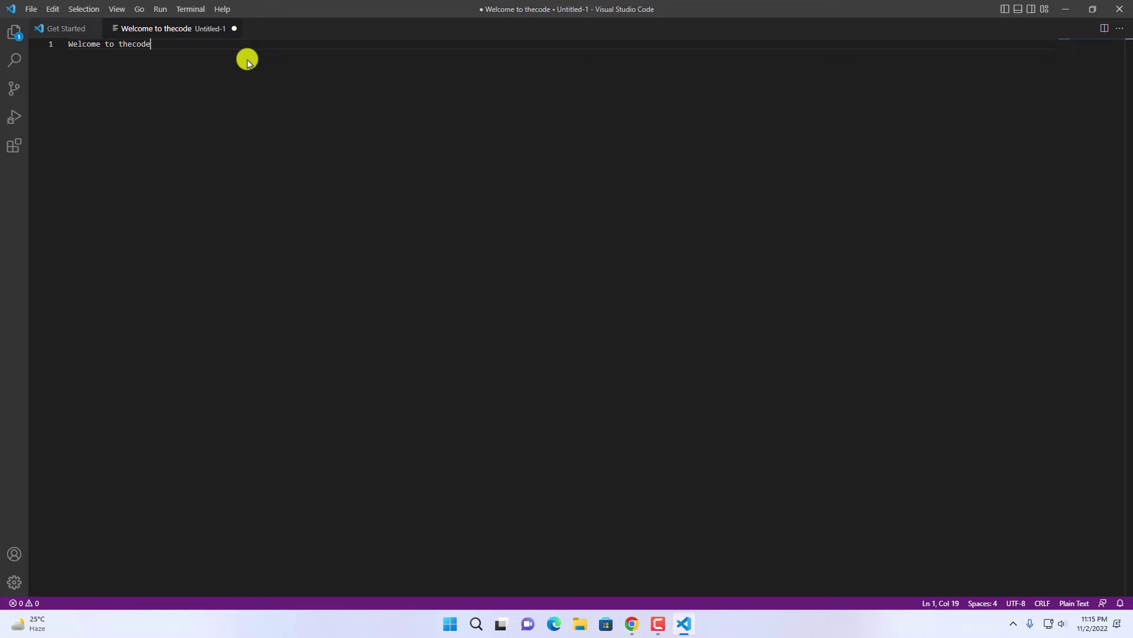
type("rworld youtu")
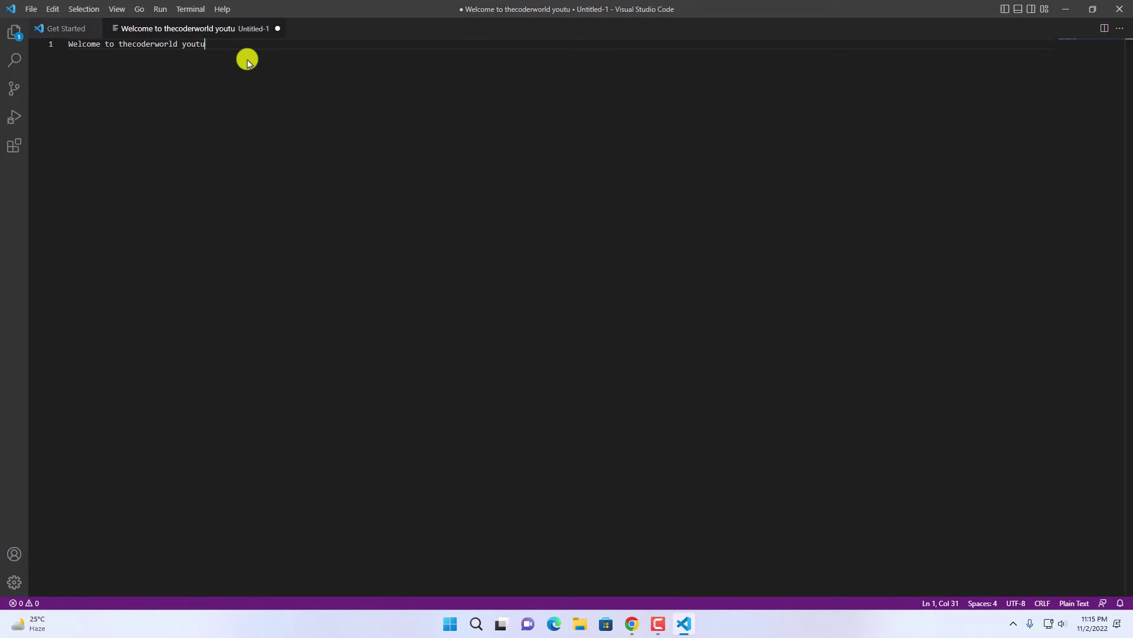
type("ve")
key("BackSpace")
key("BackSpace")
Step: Finish the line with 'be channel' and save it as test.txt on the Desktop
type("be channel")
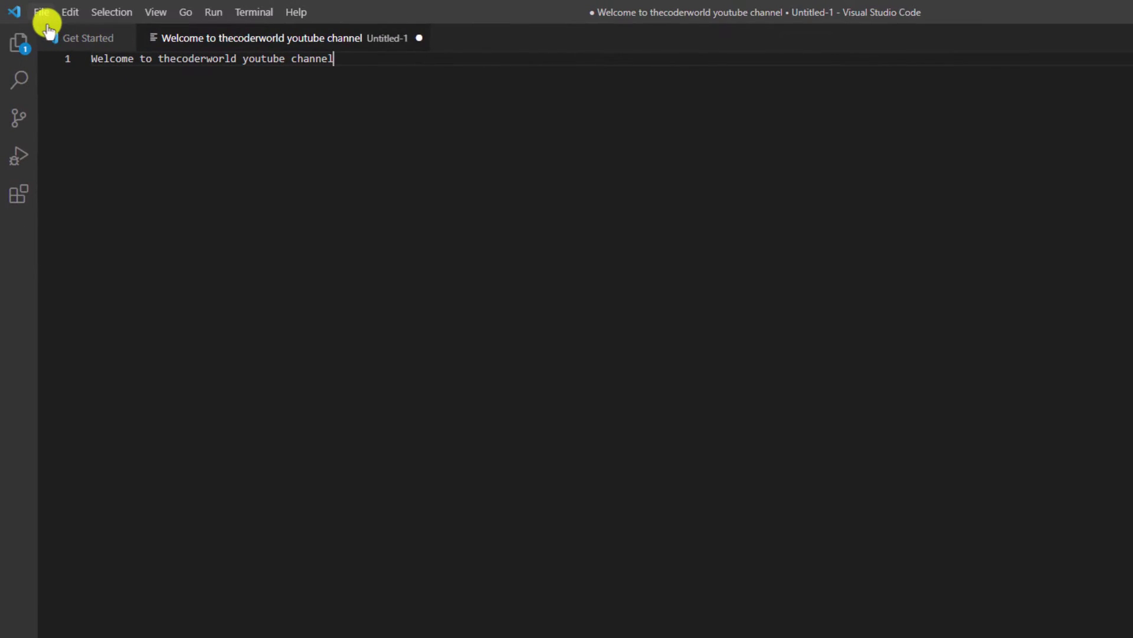
left_click(43, 13)
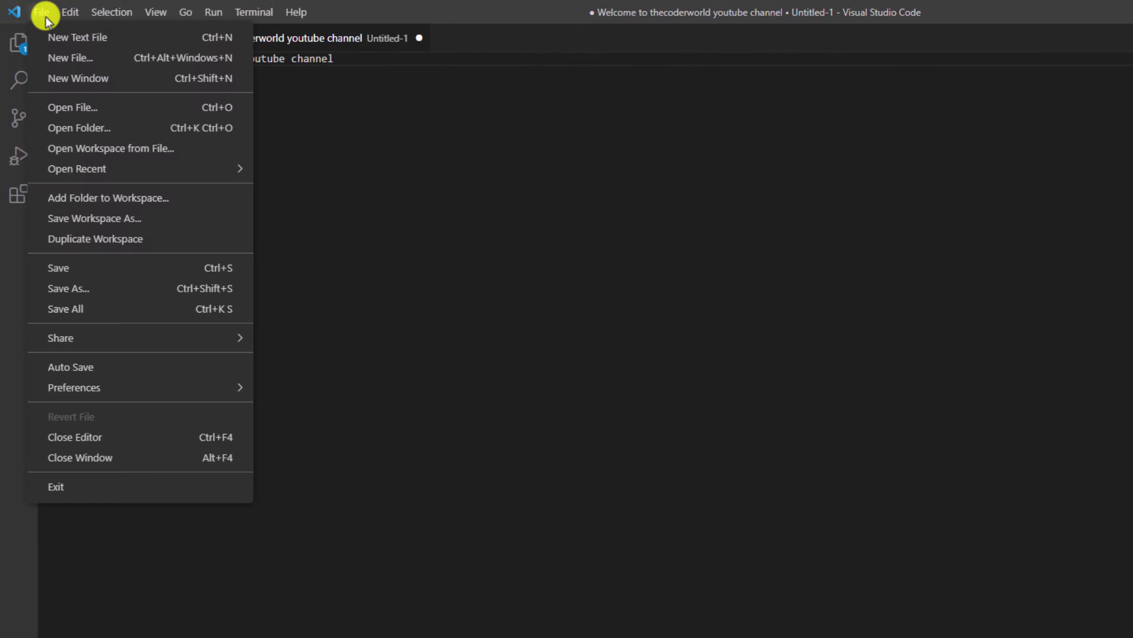
left_click(111, 302)
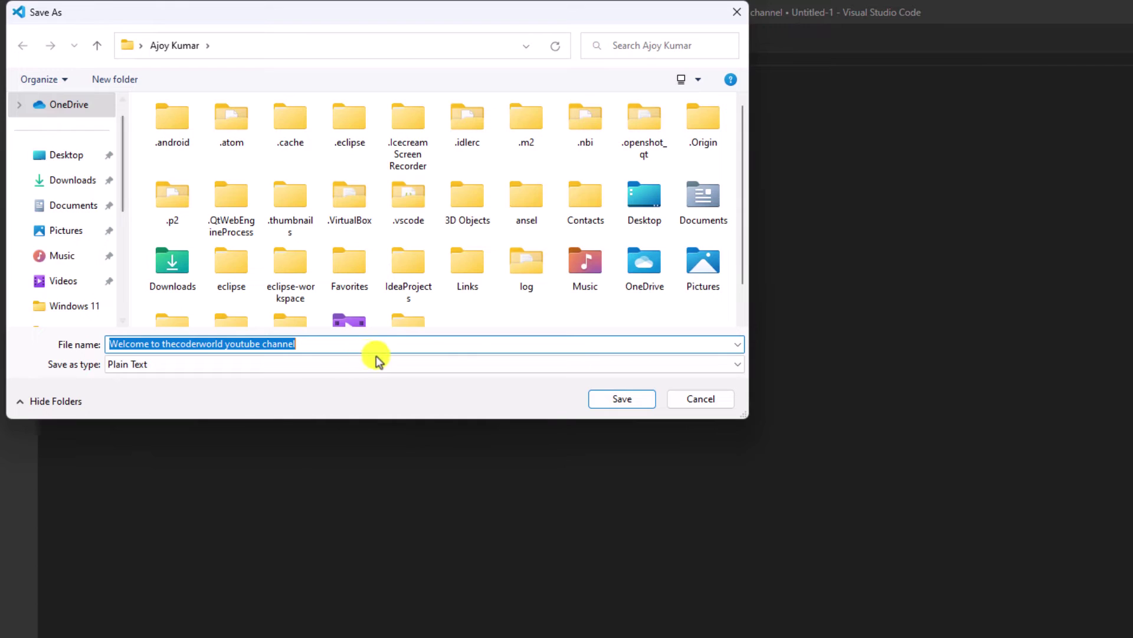
left_click_drag(333, 346, 65, 347)
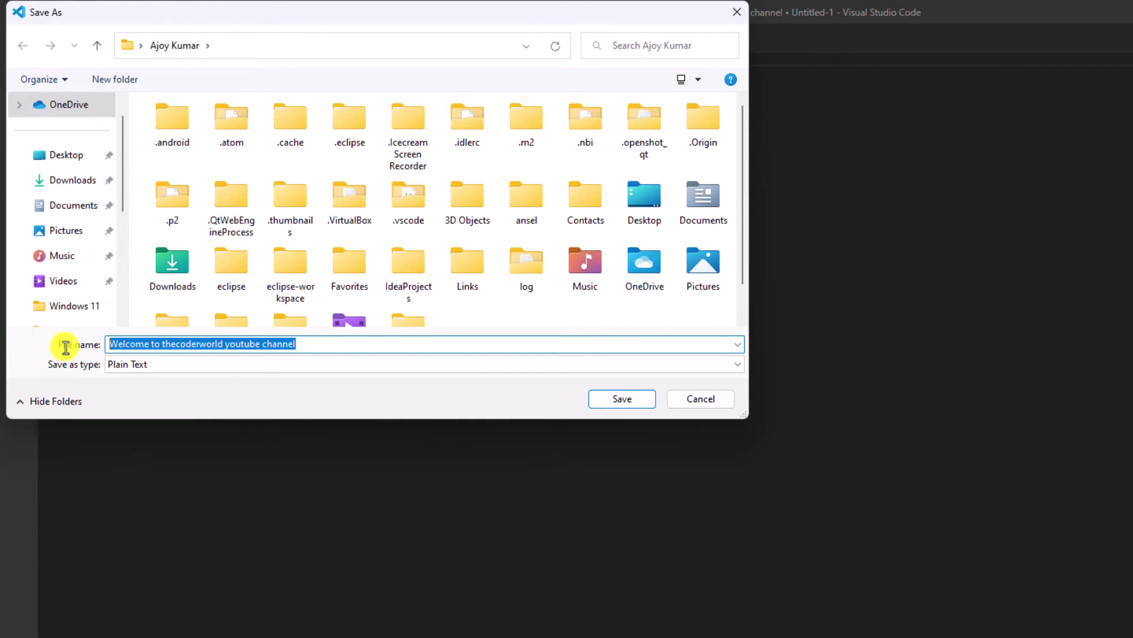
key("BackSpace")
type("tww")
key("BackSpace")
type("est")
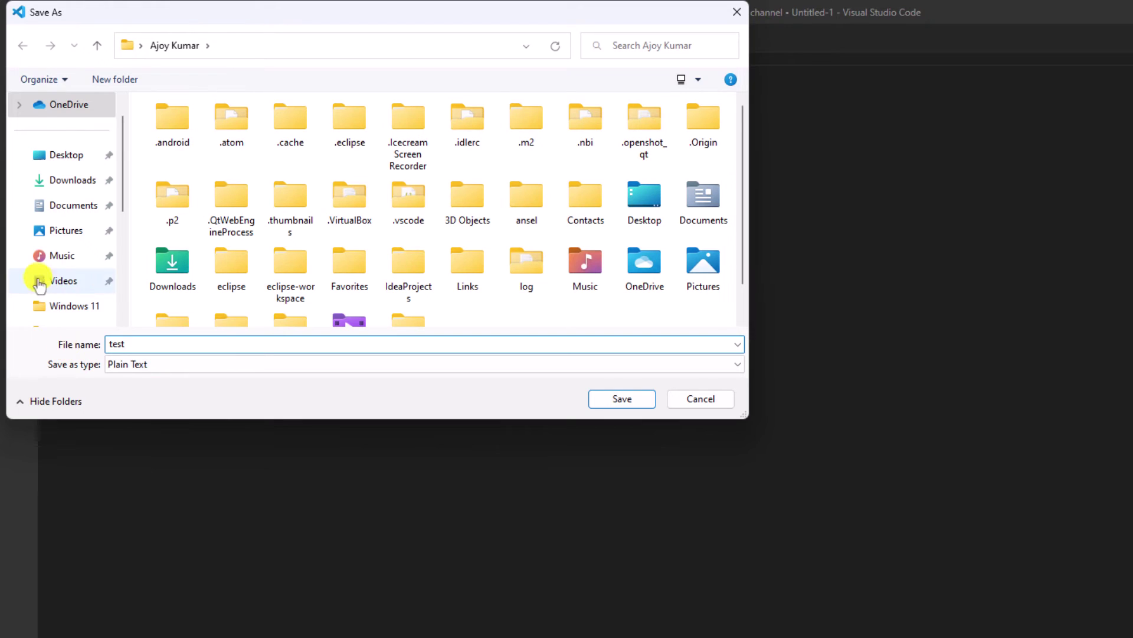
left_click(84, 165)
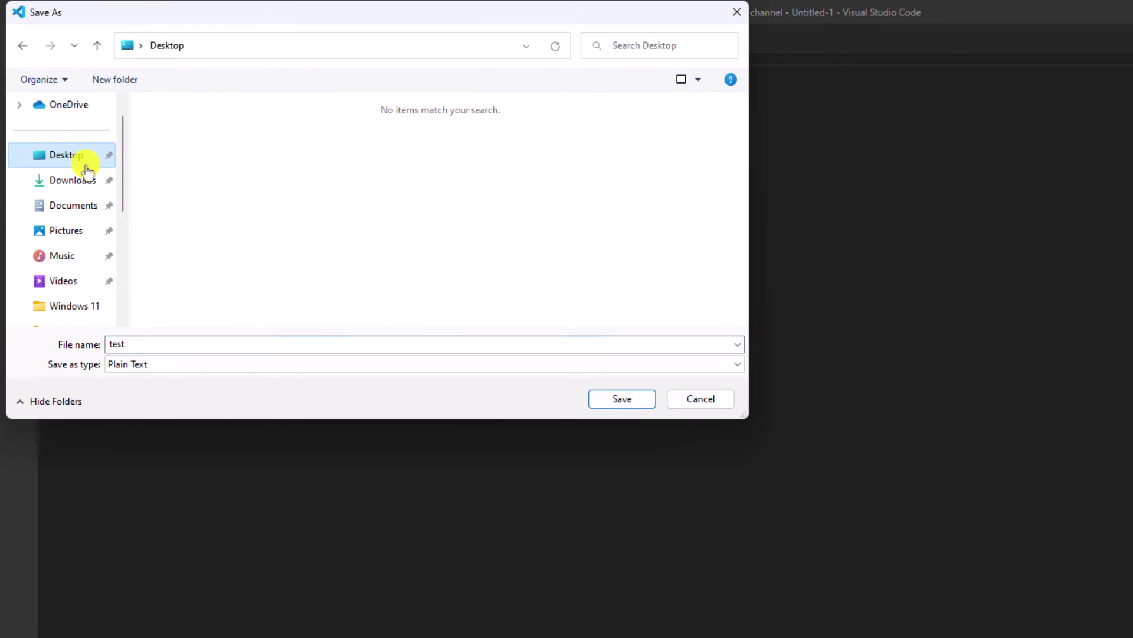
left_click(633, 401)
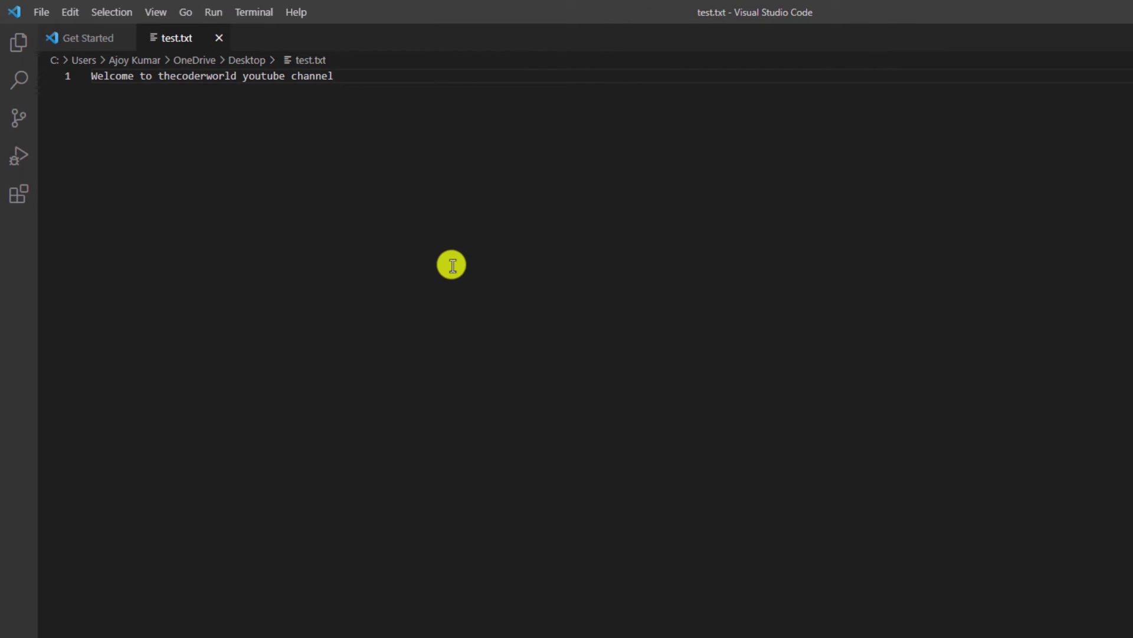